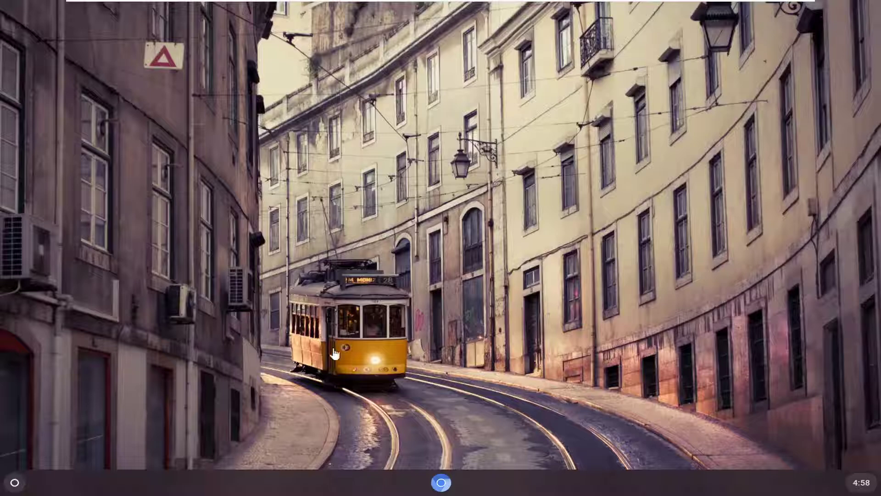
Step: Launch Chromium from the shelf, maximize its window, and go to Settings via the three-dot menu
left_click(418, 271)
left_click(440, 482)
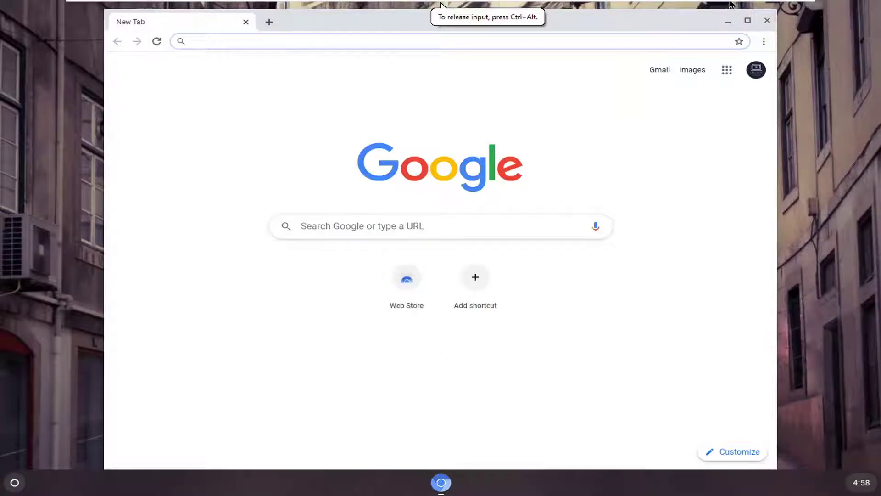
left_click(747, 21)
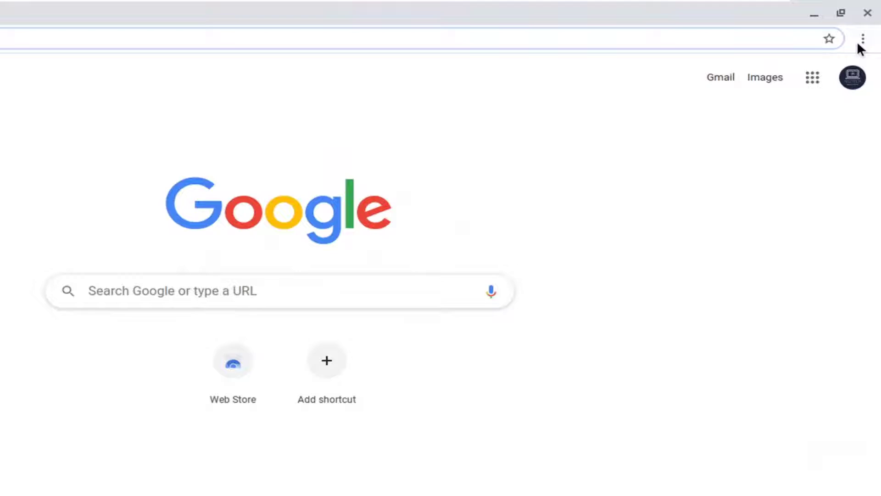
left_click(860, 46)
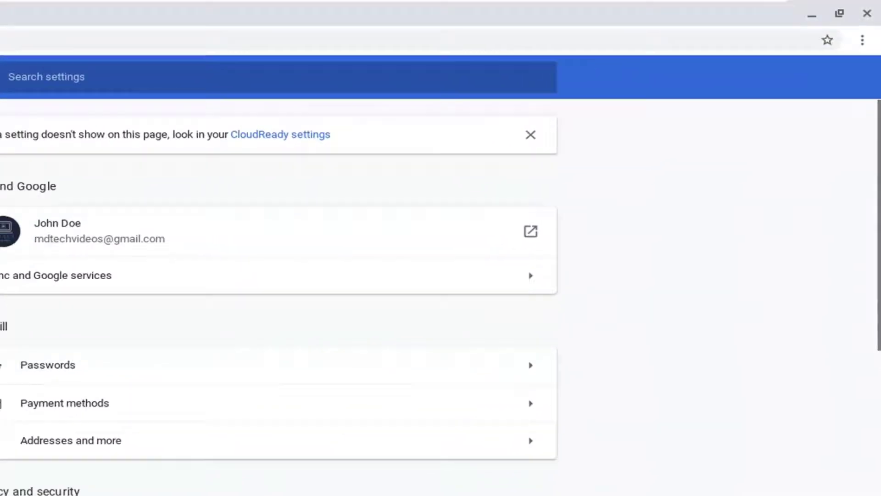
Step: Set On startup to 'Open a specific page or set of pages' and start adding a new page
left_click(46, 199)
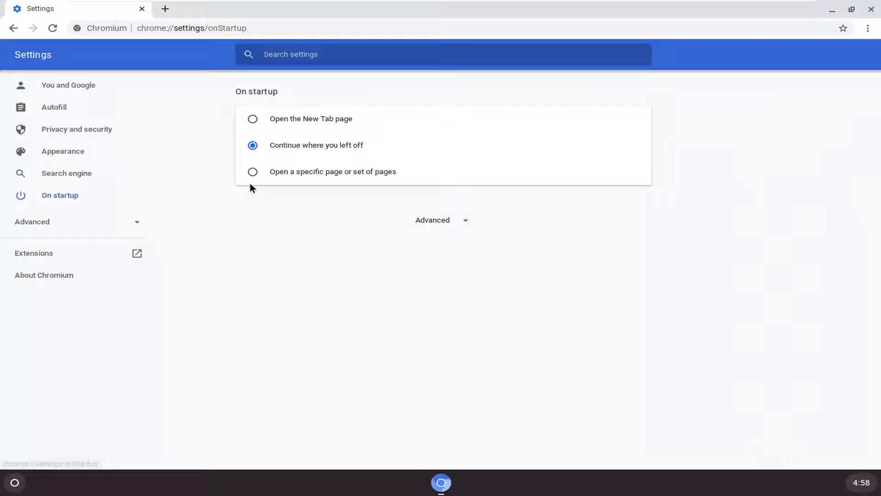
left_click(333, 175)
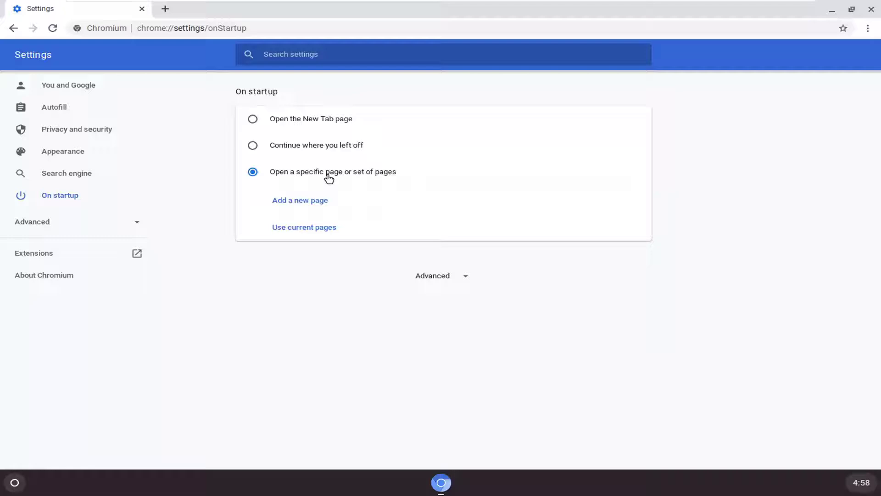
left_click(296, 203)
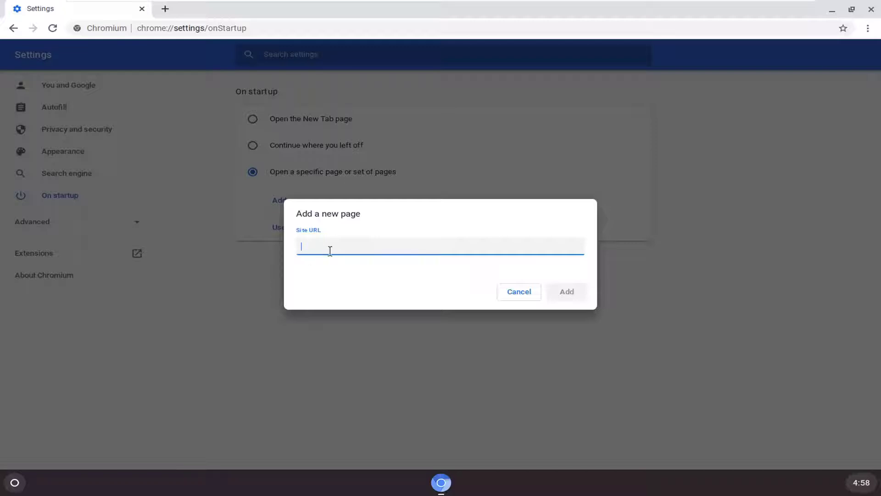
Step: Copy the address-bar URL, then cancel the Add a new page dialog without entering a URL
left_click(171, 29)
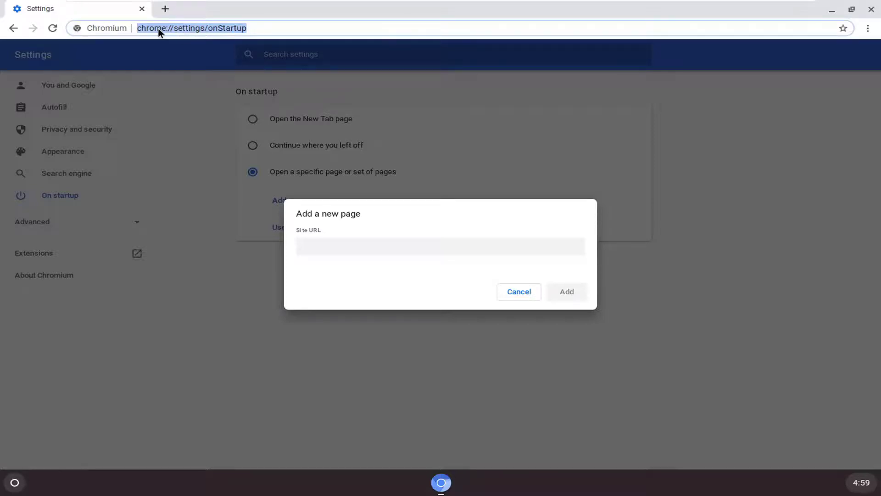
right_click(197, 28)
left_click(228, 102)
left_click(321, 242)
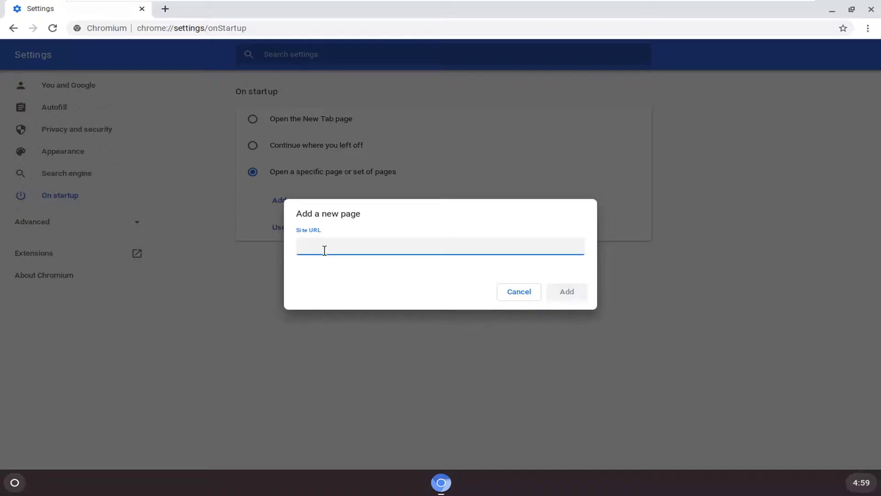
scroll(358, 282, "up", 4)
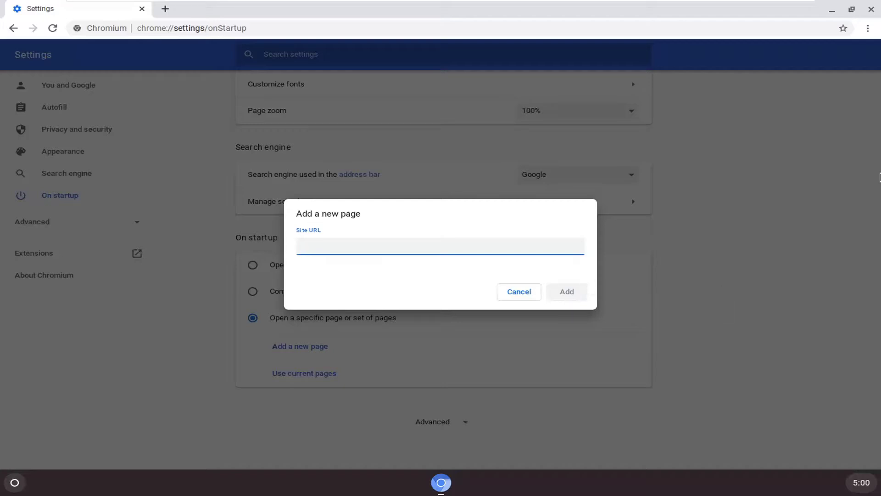
left_click(519, 291)
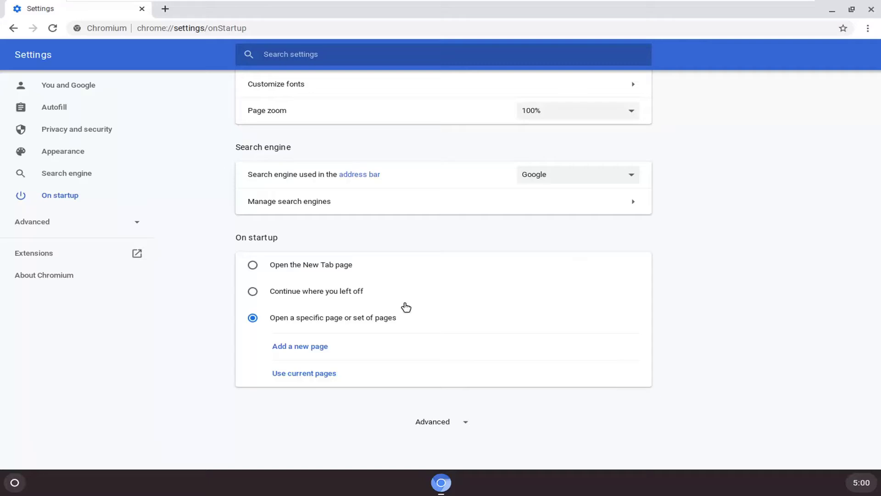